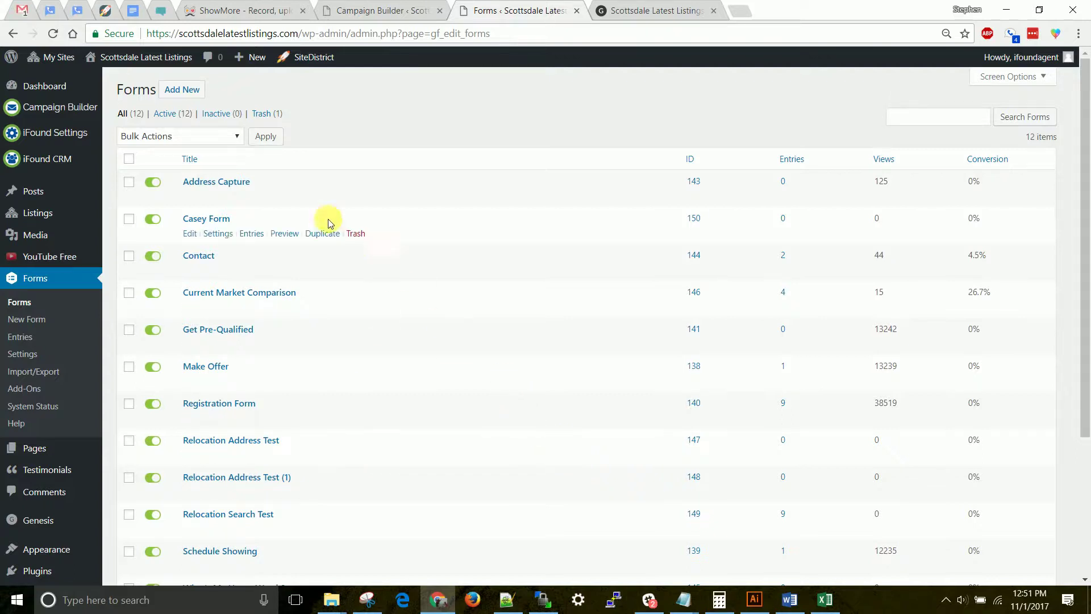
Step: Go to the site's dashboard and open the list of all forms from there
{"action": "left_click", "coordinate": [37, 285]}
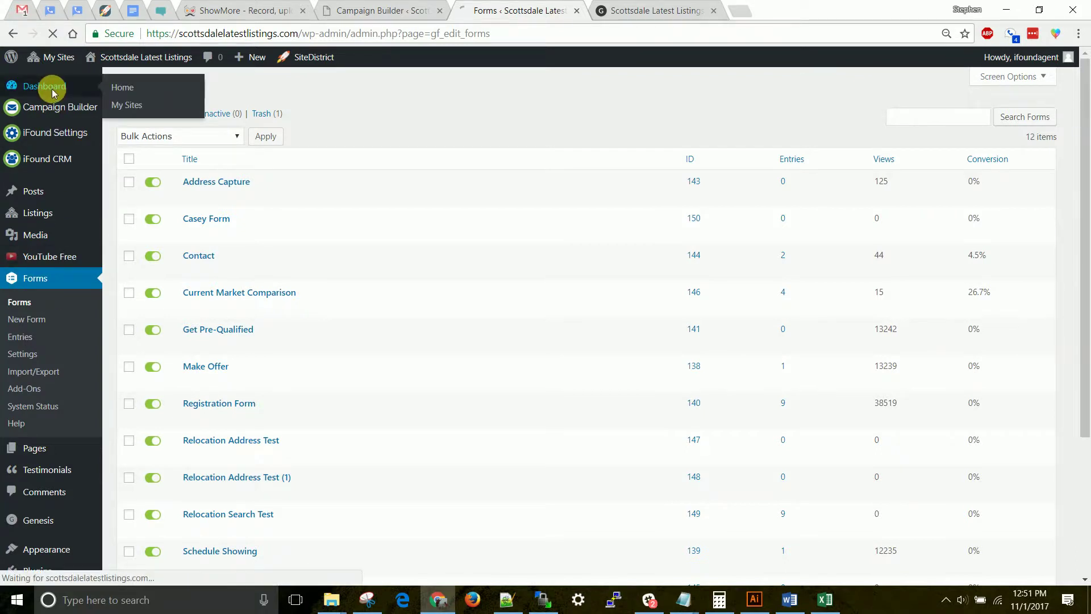
{"action": "left_click", "coordinate": [52, 89]}
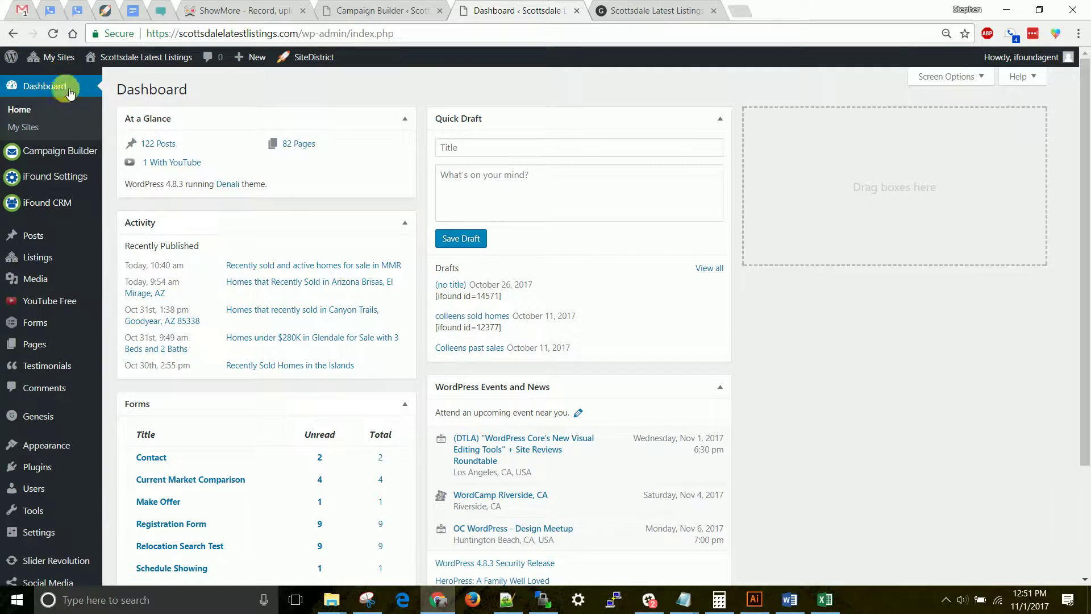
{"action": "left_click", "coordinate": [37, 322]}
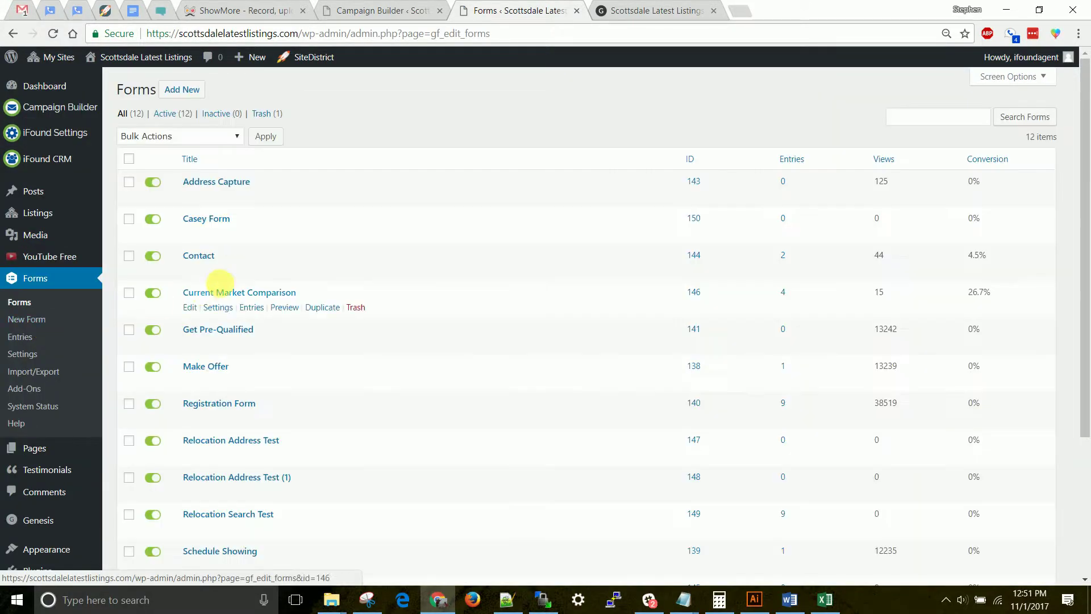
Step: Examine the forms list, including each form's title, ID, views and conversion rate
{"action": "mouse_move", "coordinate": [230, 219]}
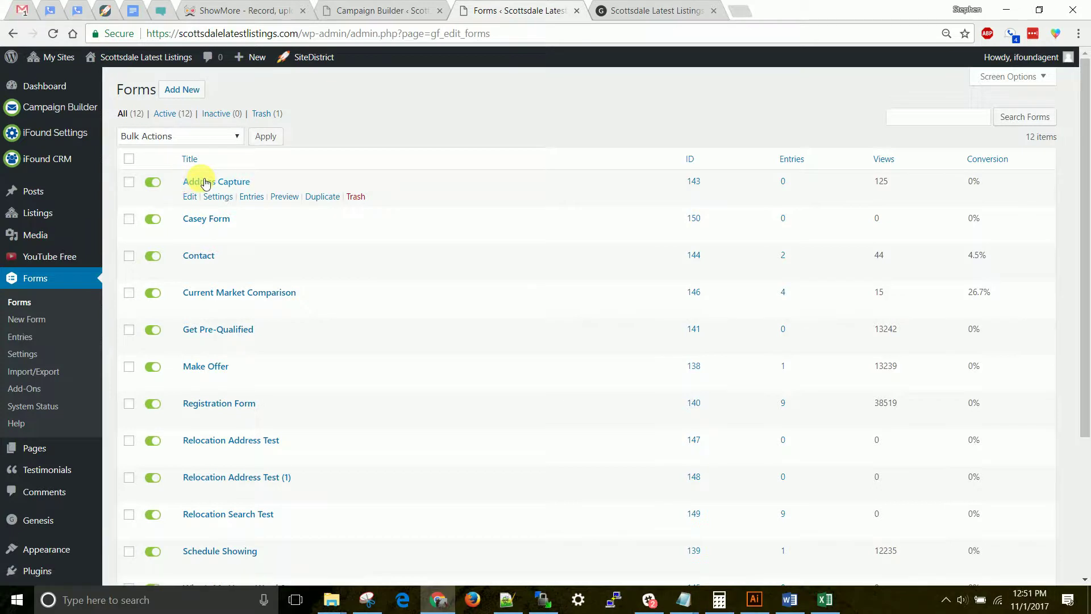
{"action": "left_click_drag", "start_coordinate": [662, 183], "coordinate": [710, 182]}
{"action": "left_click", "coordinate": [725, 188]}
{"action": "left_click_drag", "start_coordinate": [865, 182], "coordinate": [900, 188]}
{"action": "left_click_drag", "start_coordinate": [939, 178], "coordinate": [985, 187]}
{"action": "left_click", "coordinate": [997, 184]}
{"action": "scroll", "coordinate": [446, 183], "scroll_direction": "down", "scroll_amount": 3}
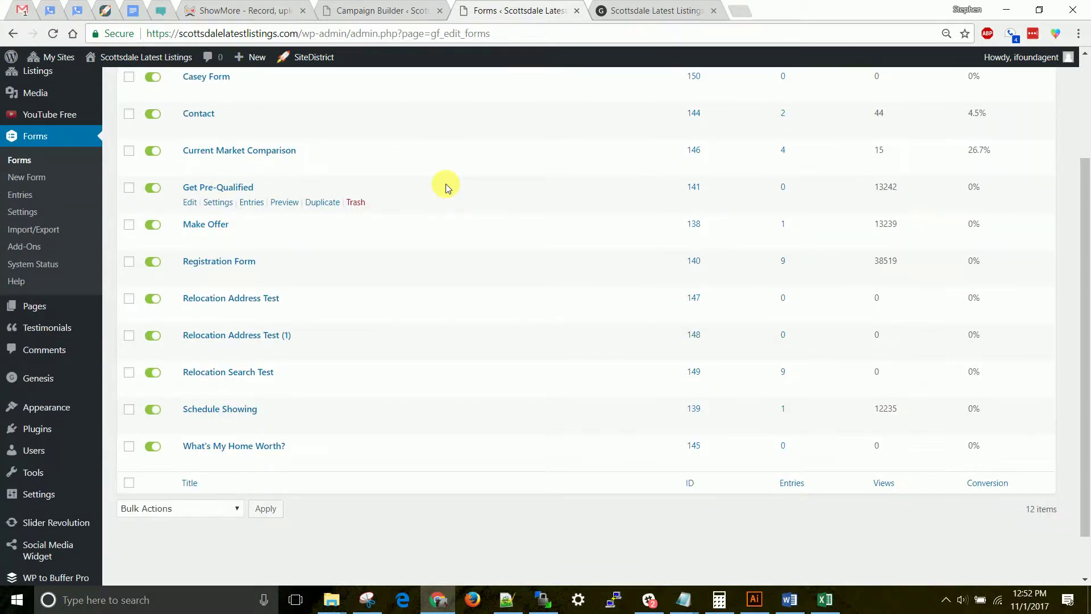
{"action": "scroll", "coordinate": [523, 284], "scroll_direction": "up", "scroll_amount": 3}
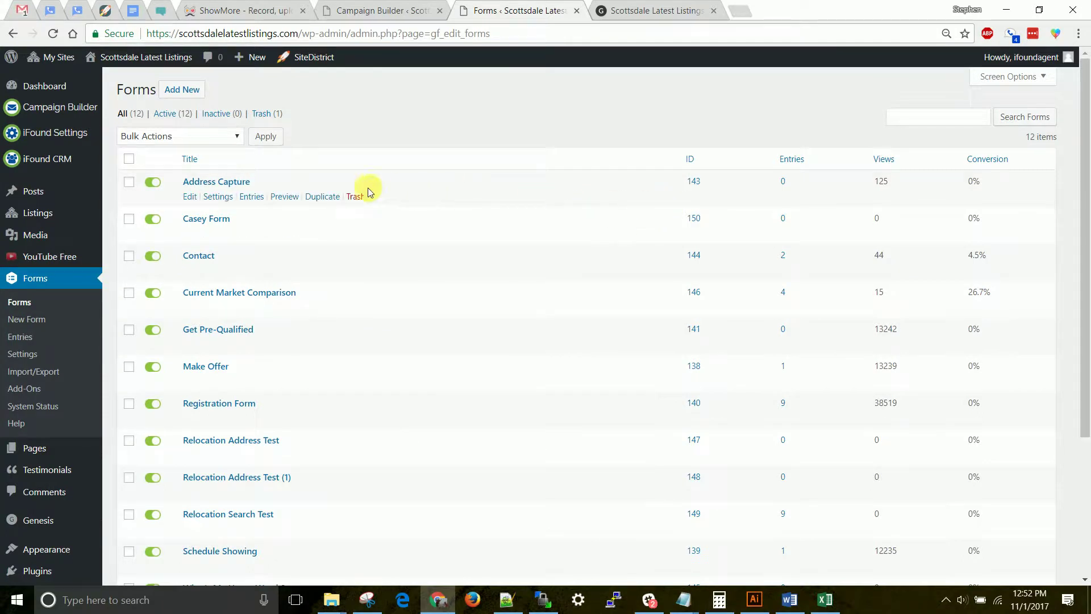
{"action": "left_click_drag", "start_coordinate": [255, 182], "coordinate": [180, 184]}
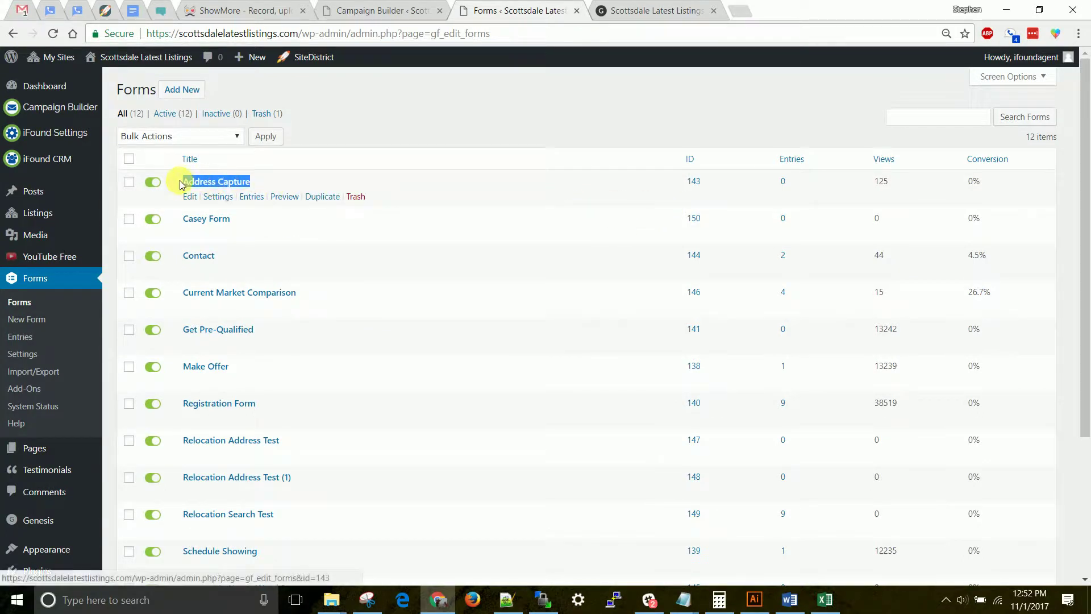
{"action": "left_click", "coordinate": [178, 183]}
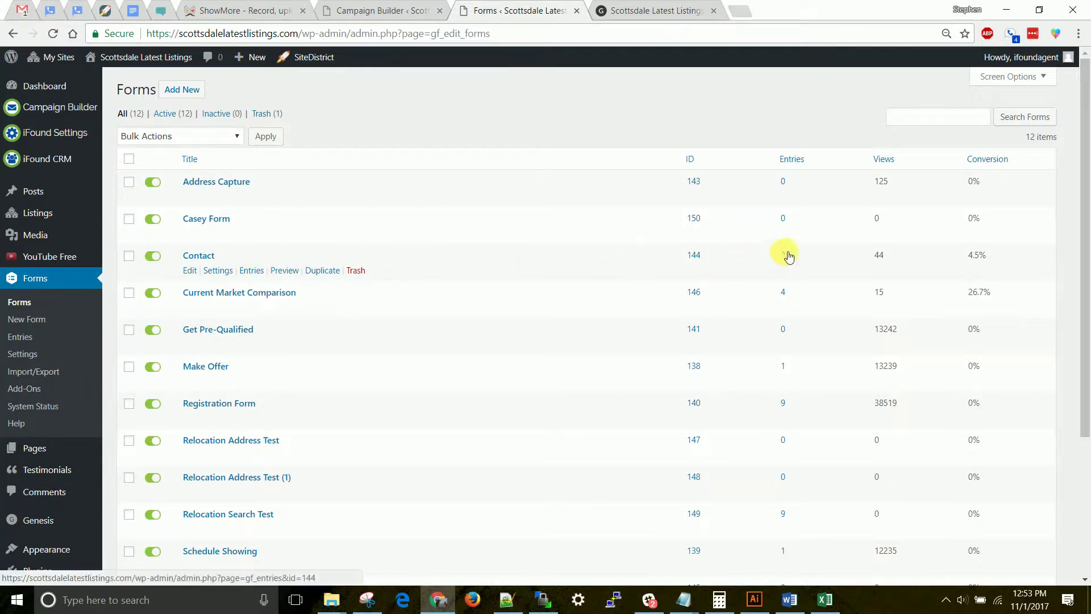
Step: Review the Contact form's submitted entries and the fields it contains in the form editor
{"action": "left_click", "coordinate": [783, 255]}
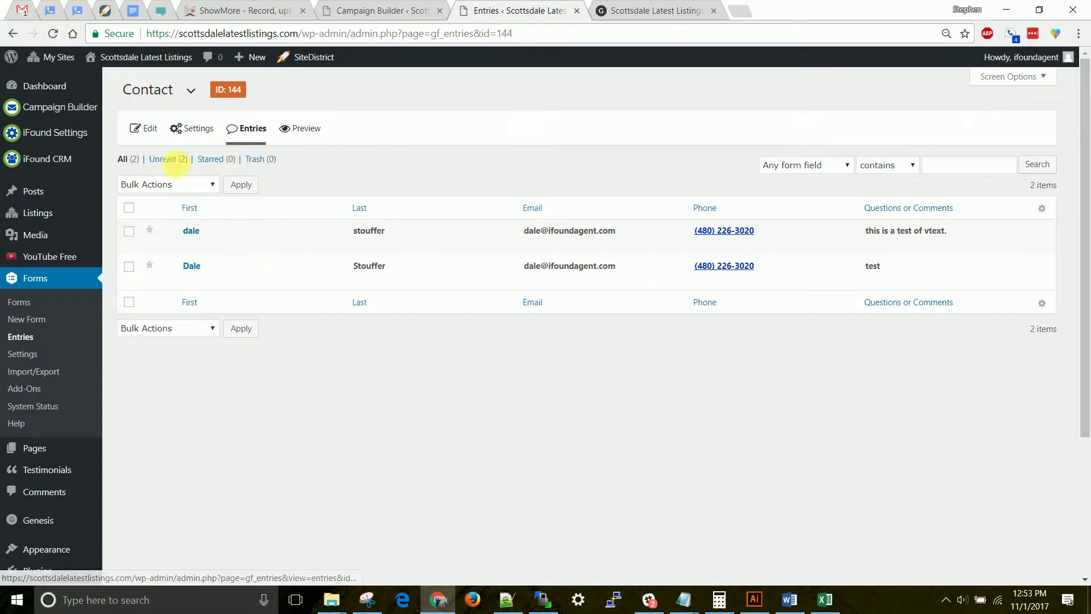
{"action": "left_click", "coordinate": [9, 304]}
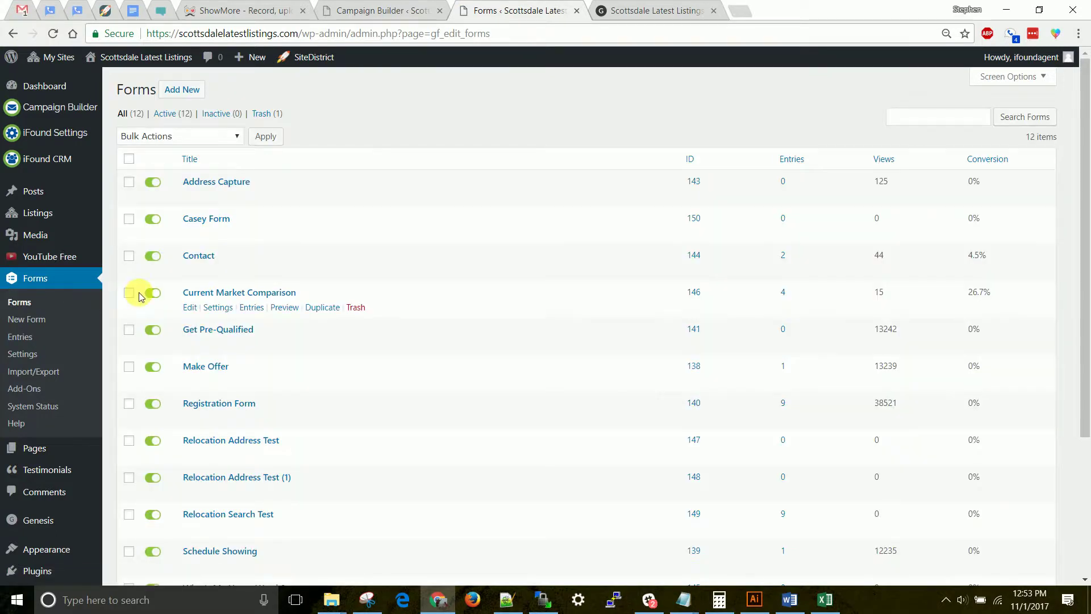
{"action": "left_click", "coordinate": [200, 257]}
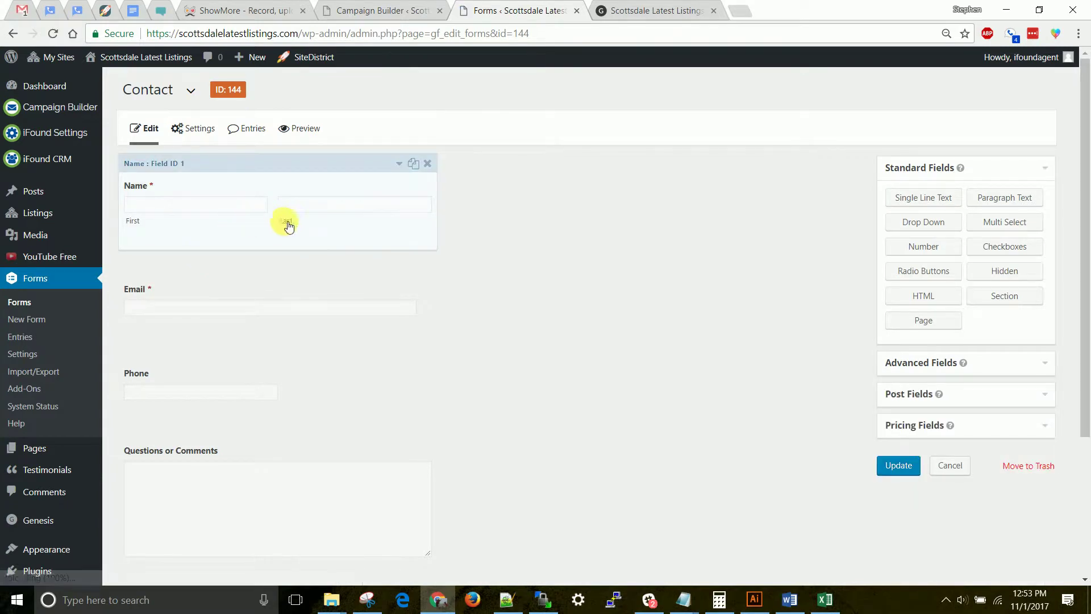
{"action": "scroll", "coordinate": [215, 318], "scroll_direction": "down", "scroll_amount": 1}
{"action": "scroll", "coordinate": [222, 353], "scroll_direction": "down", "scroll_amount": 2}
{"action": "scroll", "coordinate": [228, 380], "scroll_direction": "up", "scroll_amount": 3}
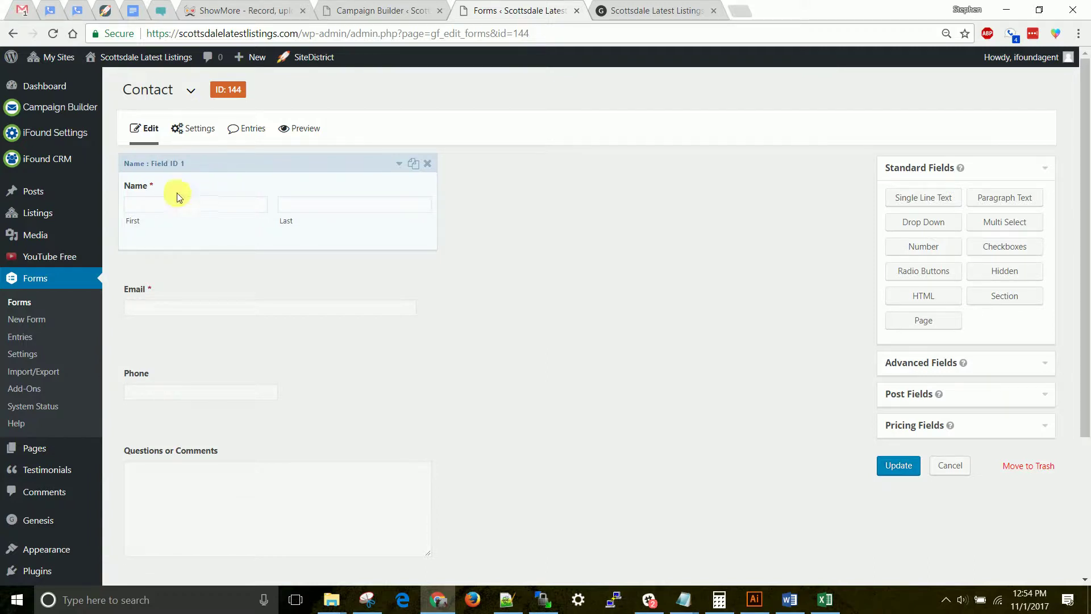
Step: Duplicate the Registration Form from the forms list and open the copy for editing
{"action": "left_click", "coordinate": [22, 302]}
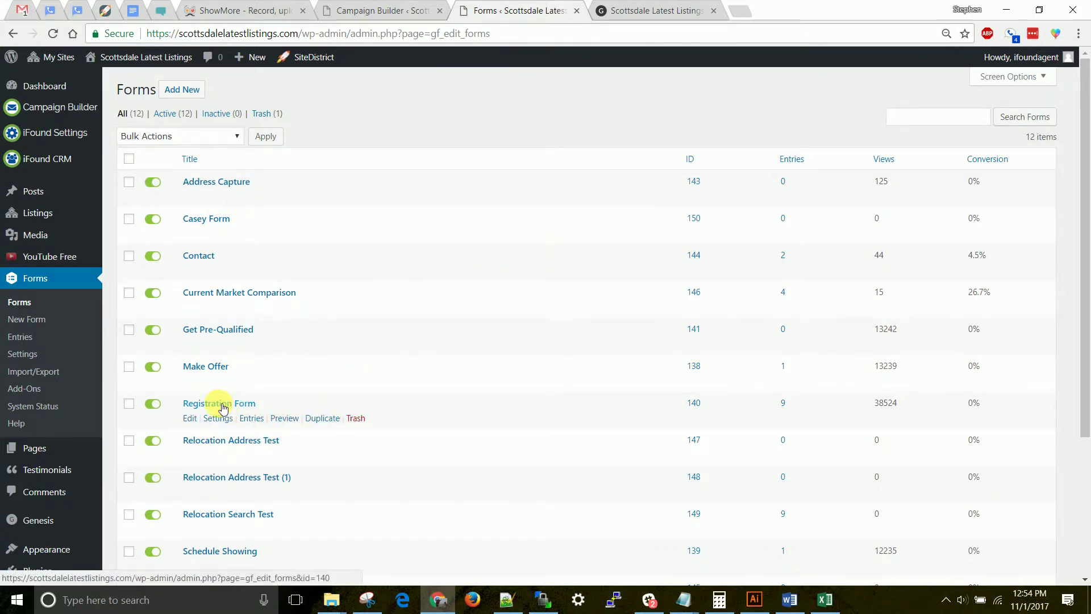
{"action": "left_click", "coordinate": [323, 421]}
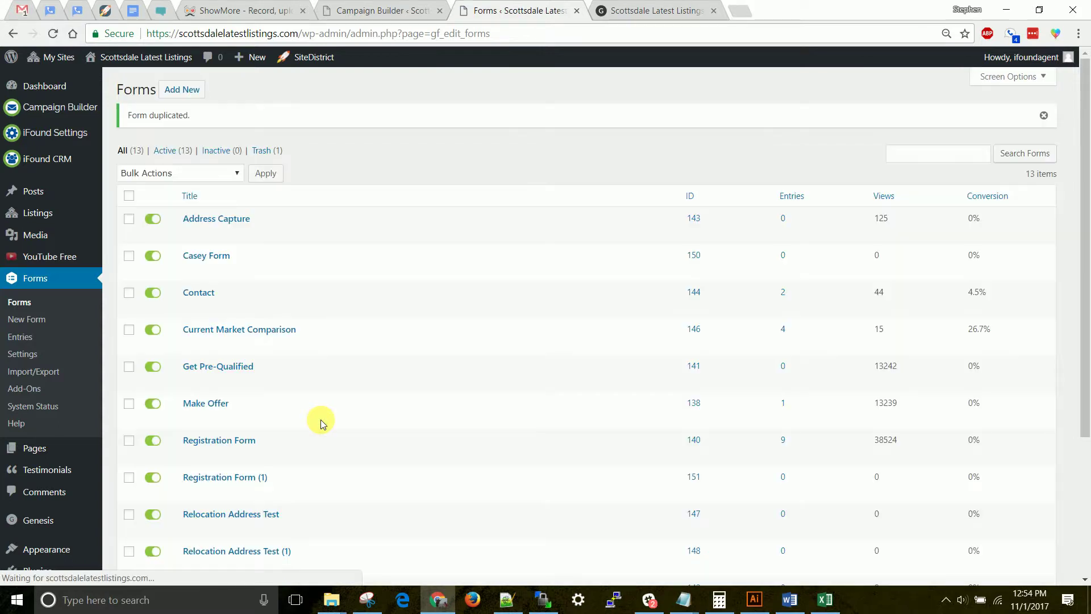
{"action": "scroll", "coordinate": [334, 389], "scroll_direction": "down", "scroll_amount": 1}
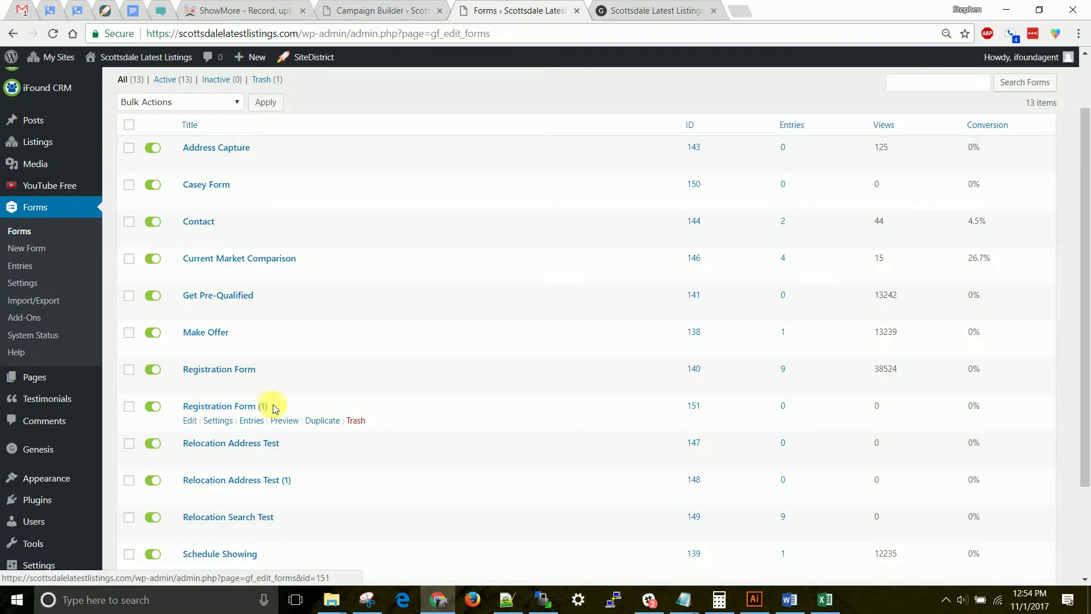
{"action": "left_click", "coordinate": [208, 409]}
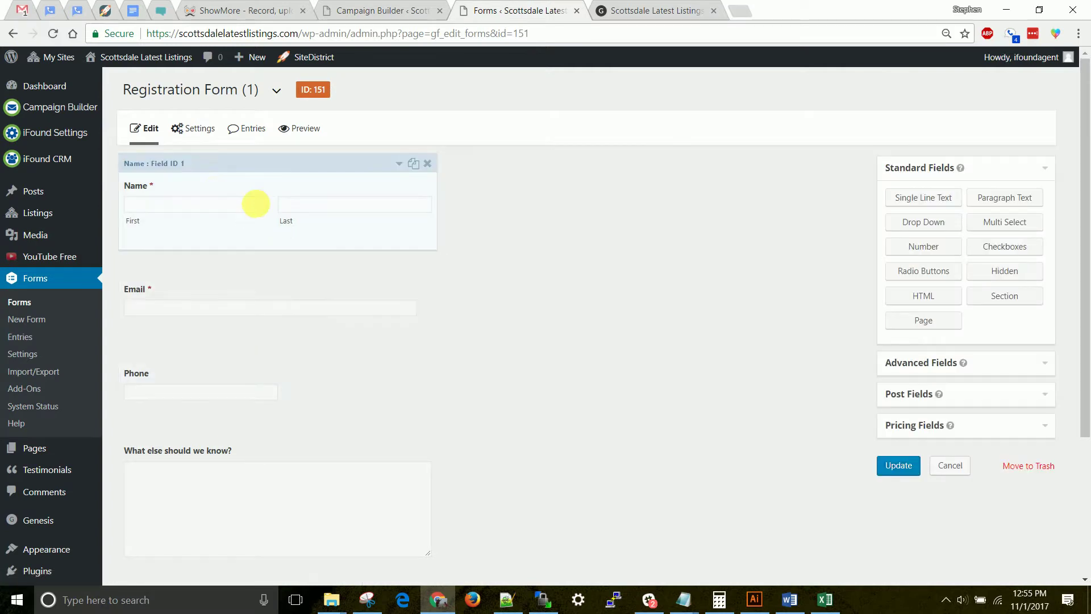
Step: Rename the duplicated registration form as "My New Form"
{"action": "left_click", "coordinate": [198, 95]}
{"action": "left_click_drag", "start_coordinate": [241, 146], "coordinate": [85, 146]}
{"action": "type", "text": "M"}
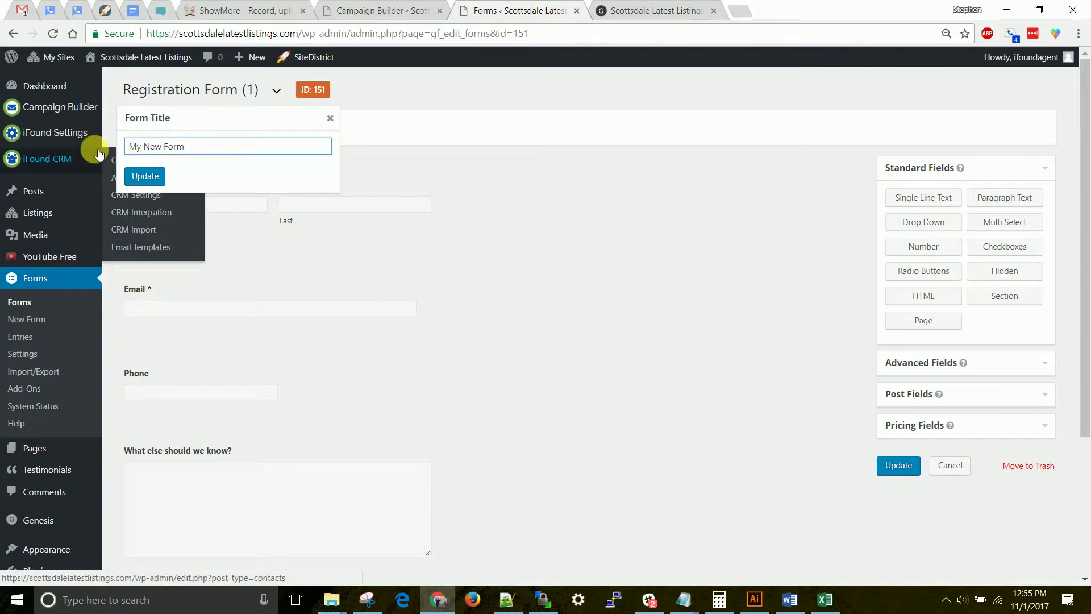
{"action": "type", "text": "y New Form"}
{"action": "left_click", "coordinate": [149, 178]}
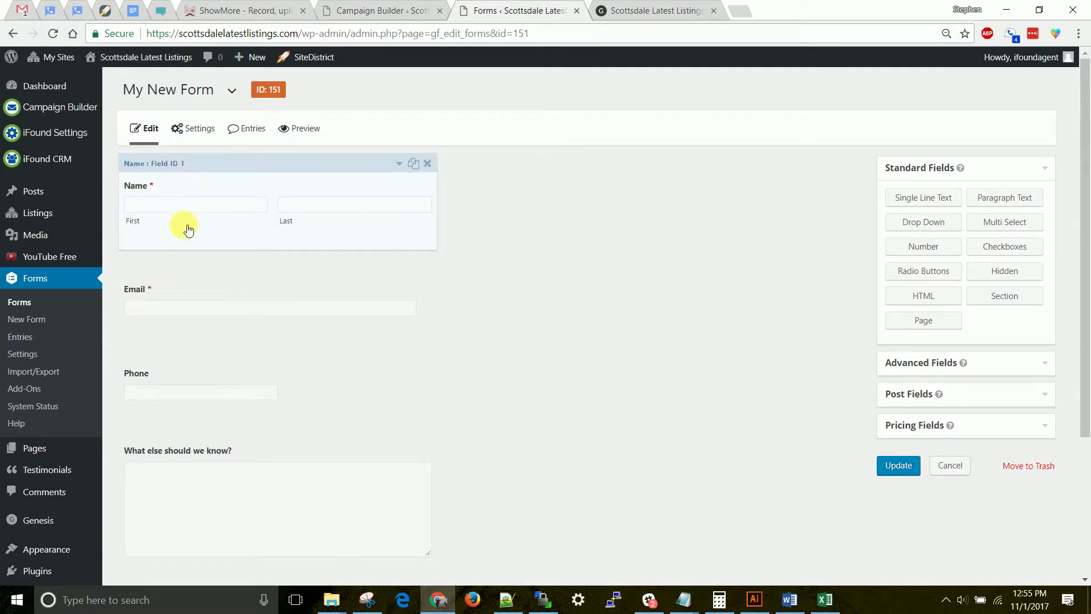
Step: Change the field label of the form's Name field to "Full Name"
{"action": "mouse_move", "coordinate": [196, 128]}
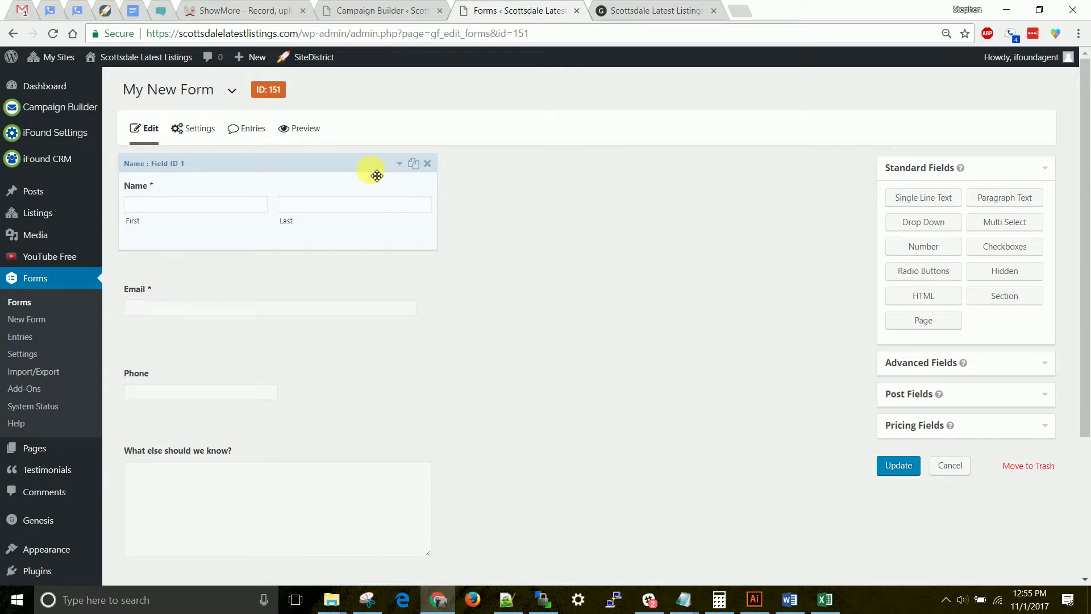
{"action": "left_click", "coordinate": [377, 175]}
{"action": "left_click_drag", "start_coordinate": [190, 306], "coordinate": [90, 577]}
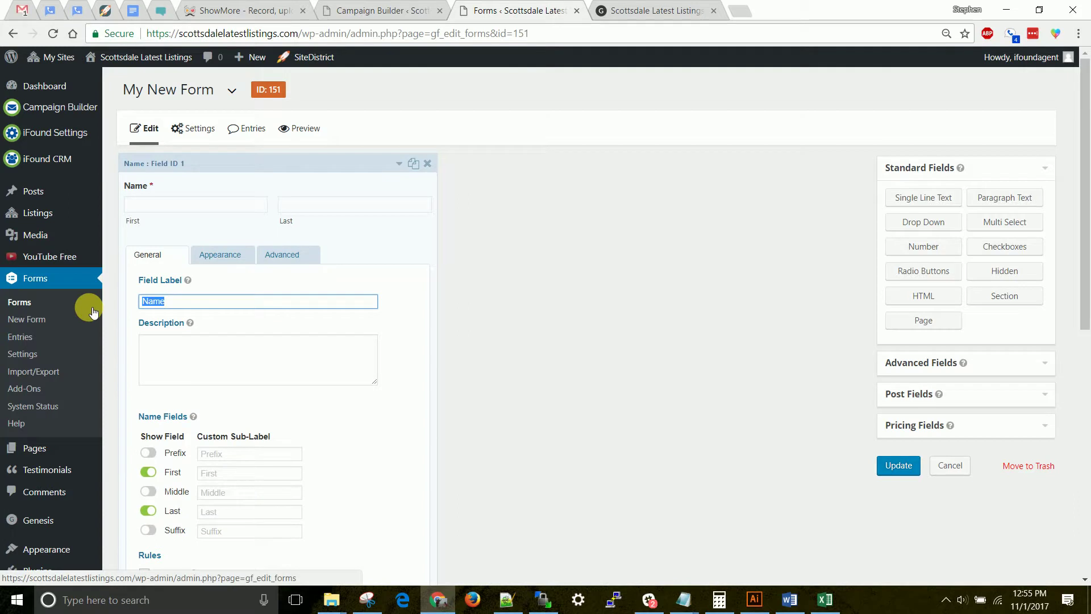
{"action": "type", "text": "Full"}
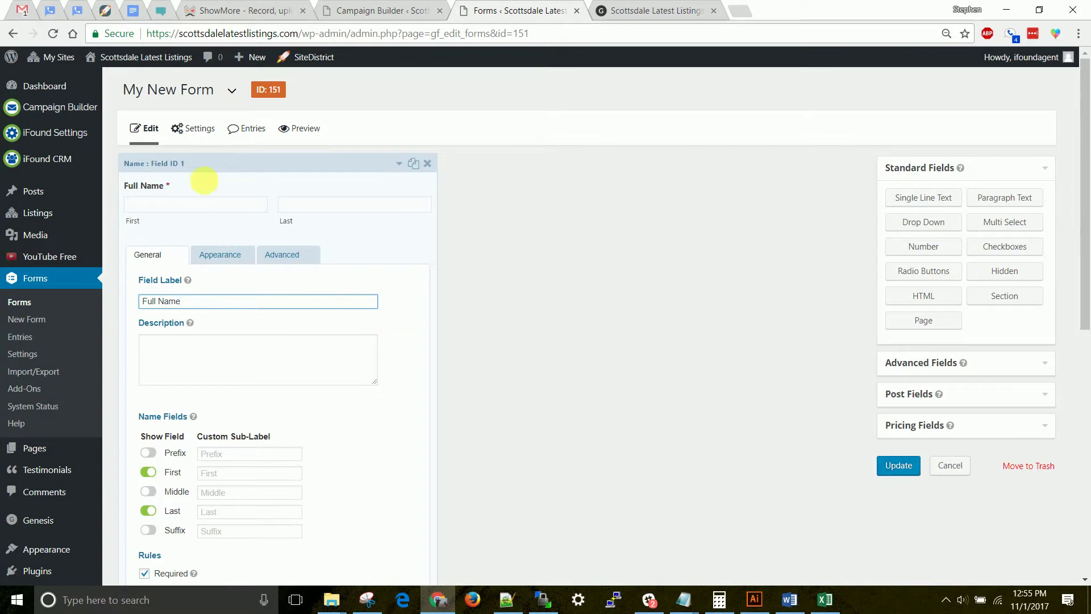
Step: Make the Full Name field optional and save the form
{"action": "left_click", "coordinate": [301, 167]}
{"action": "left_click", "coordinate": [305, 171]}
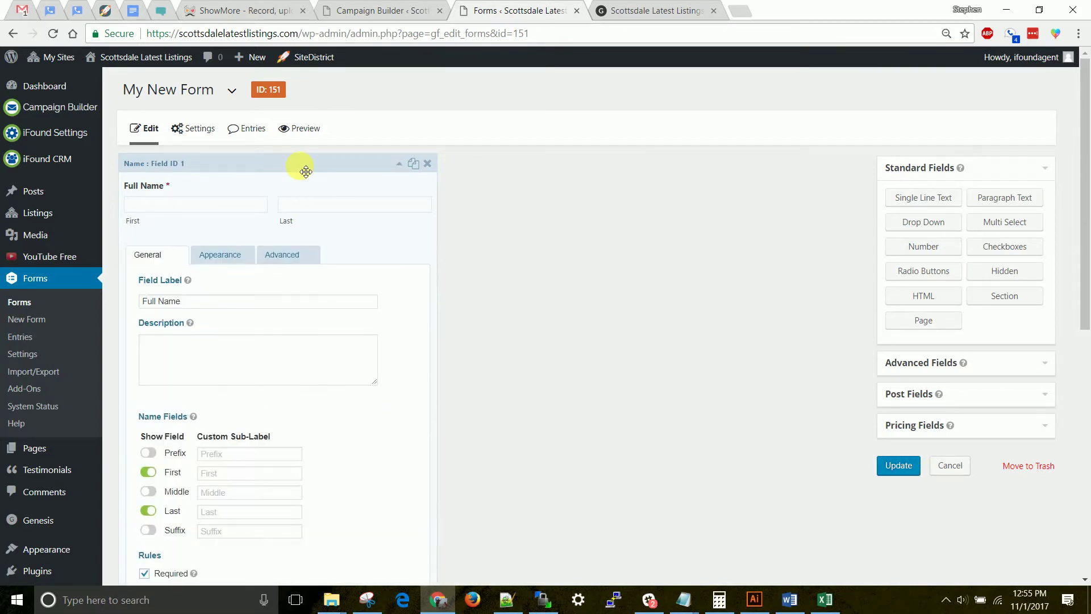
{"action": "scroll", "coordinate": [301, 171], "scroll_direction": "down", "scroll_amount": 3}
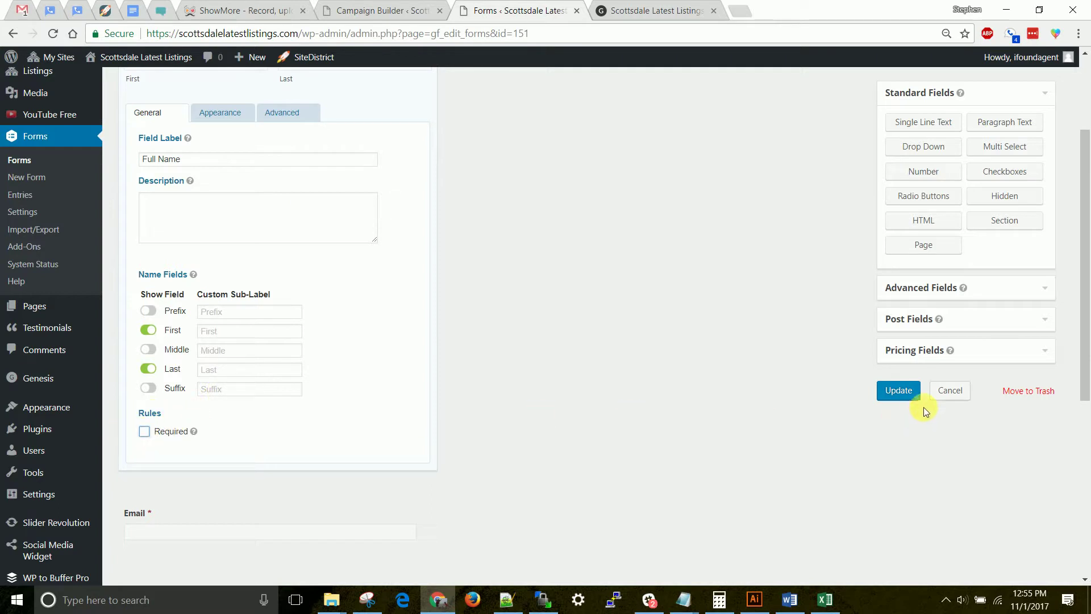
{"action": "left_click", "coordinate": [898, 390]}
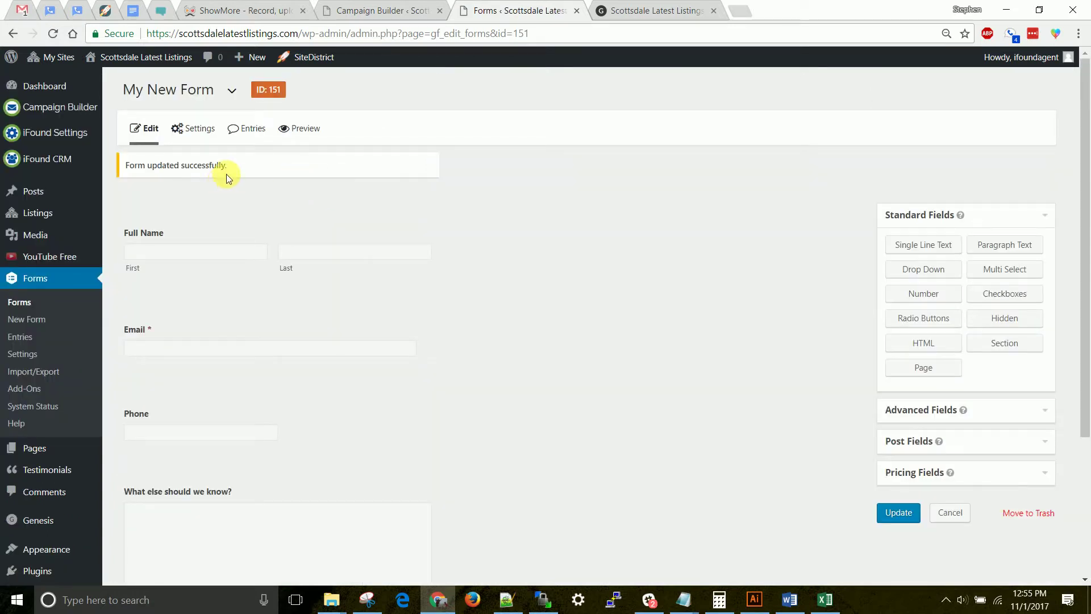
Step: Review the Full Name field's general and appearance settings, including sub-fields and placeholders, and collapse the field
{"action": "left_click", "coordinate": [241, 217]}
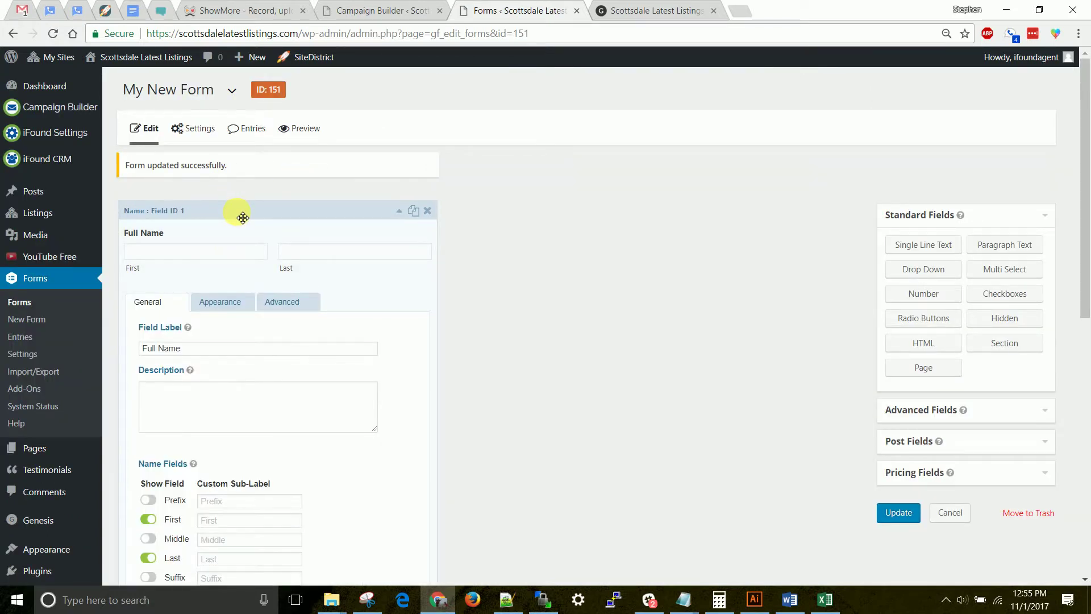
{"action": "scroll", "coordinate": [244, 214], "scroll_direction": "down", "scroll_amount": 1}
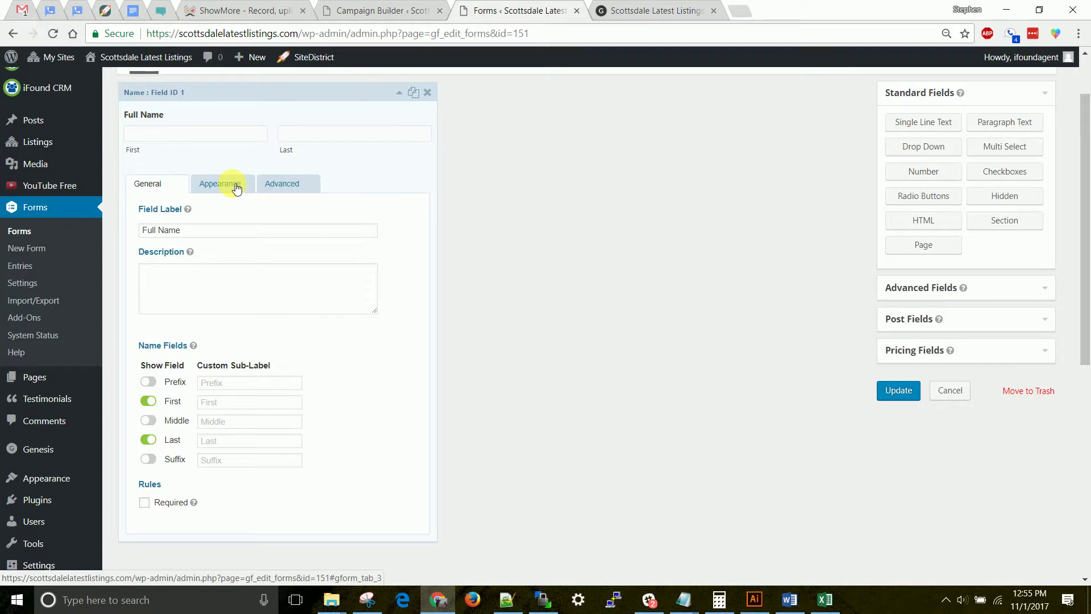
{"action": "left_click", "coordinate": [236, 188]}
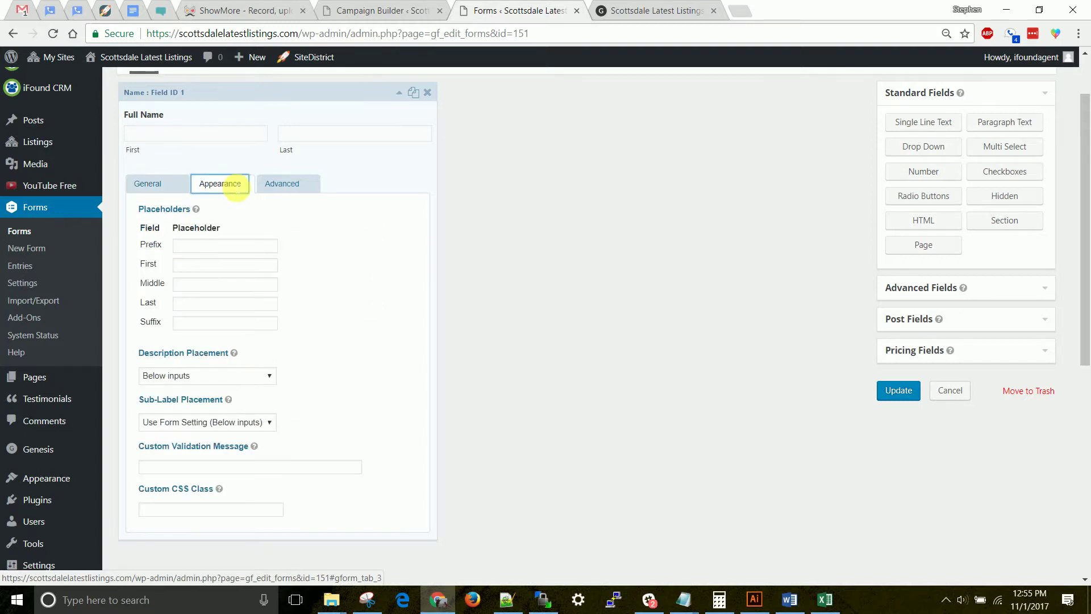
{"action": "left_click", "coordinate": [160, 183]}
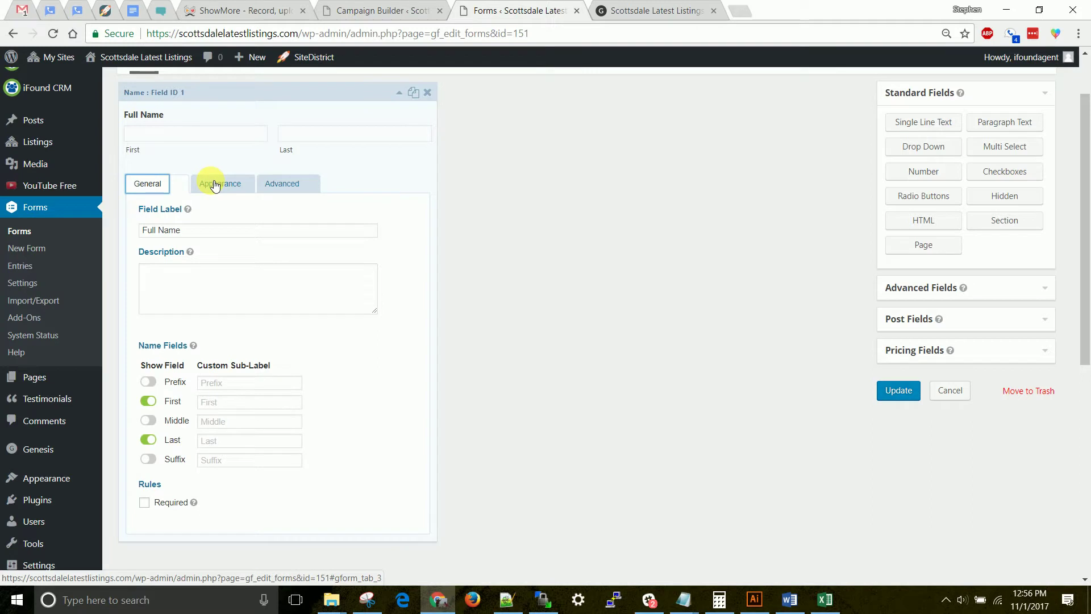
{"action": "left_click", "coordinate": [400, 92]}
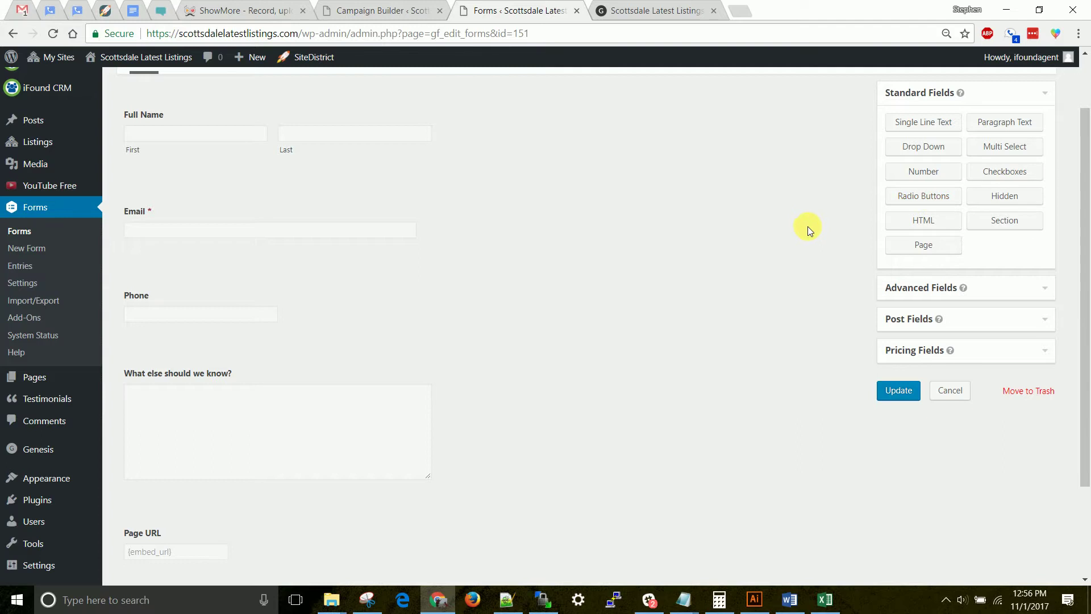
Step: Add an Address field below the "What else should we know?" field and delete it again
{"action": "left_click", "coordinate": [952, 289]}
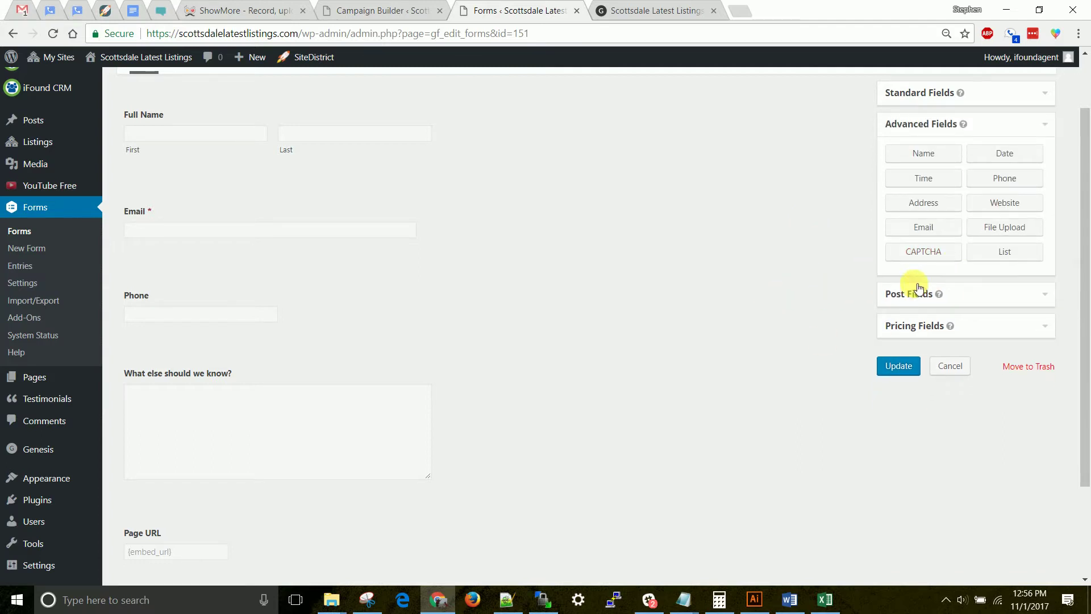
{"action": "left_click_drag", "start_coordinate": [938, 208], "coordinate": [207, 502]}
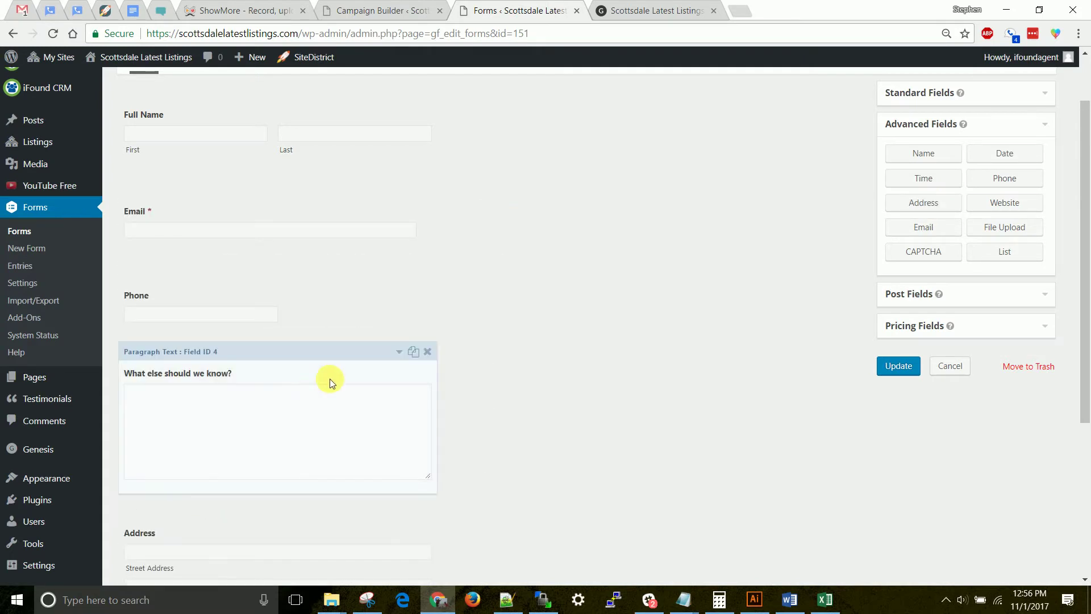
{"action": "scroll", "coordinate": [433, 323], "scroll_direction": "down", "scroll_amount": 4}
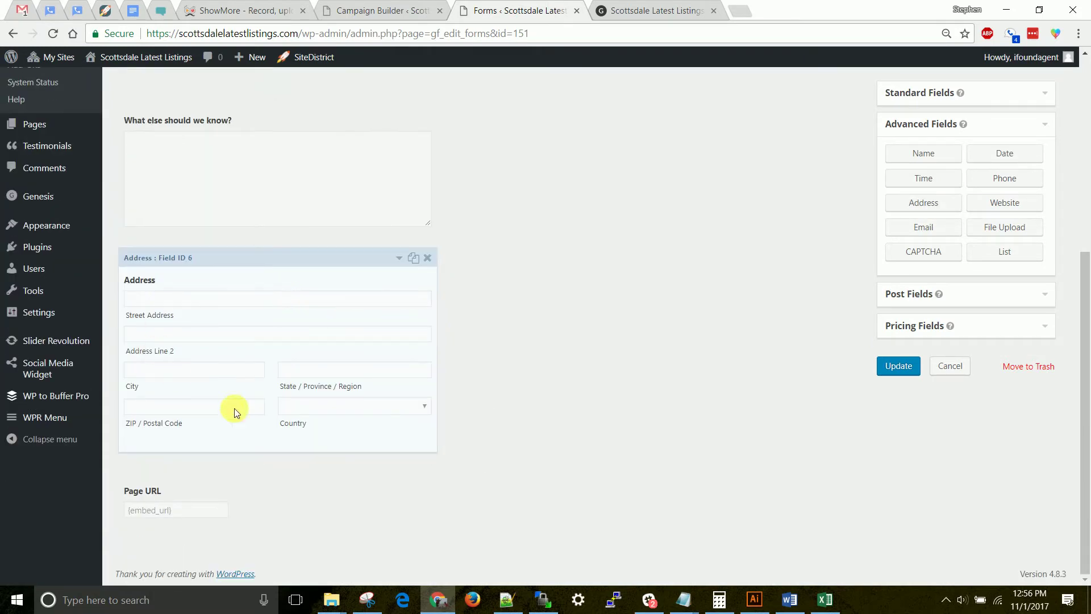
{"action": "left_click", "coordinate": [432, 258]}
{"action": "left_click", "coordinate": [596, 118]}
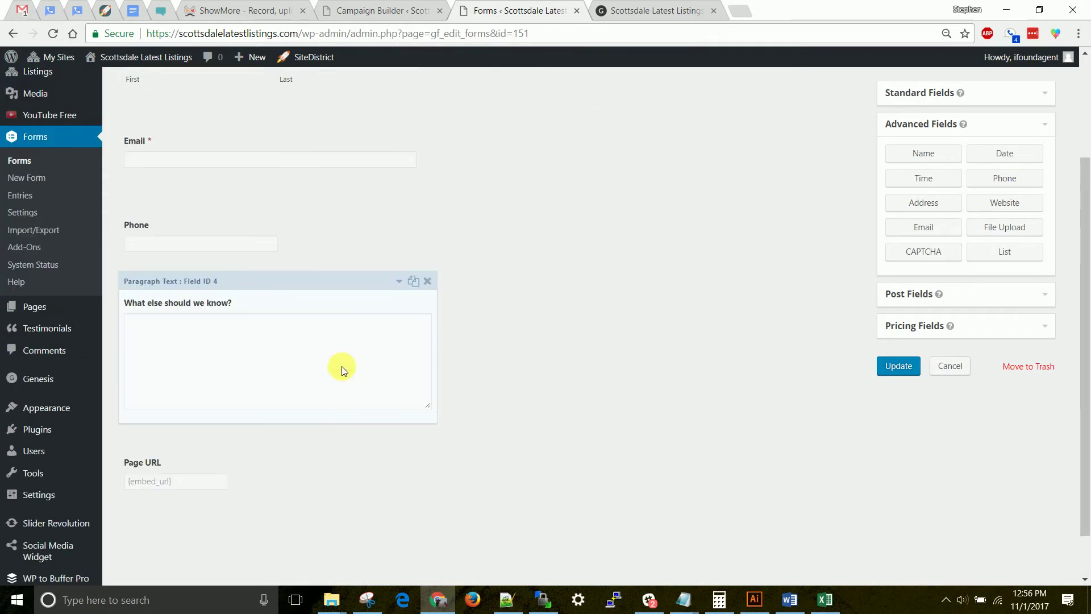
{"action": "scroll", "coordinate": [342, 366], "scroll_direction": "up", "scroll_amount": 3}
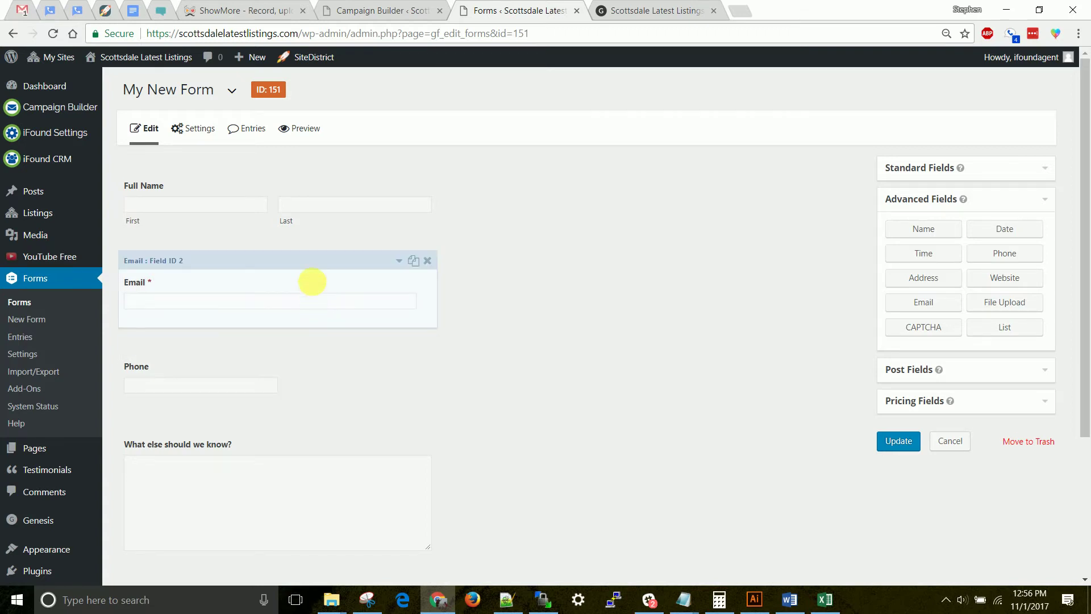
{"action": "scroll", "coordinate": [290, 258], "scroll_direction": "down", "scroll_amount": 3}
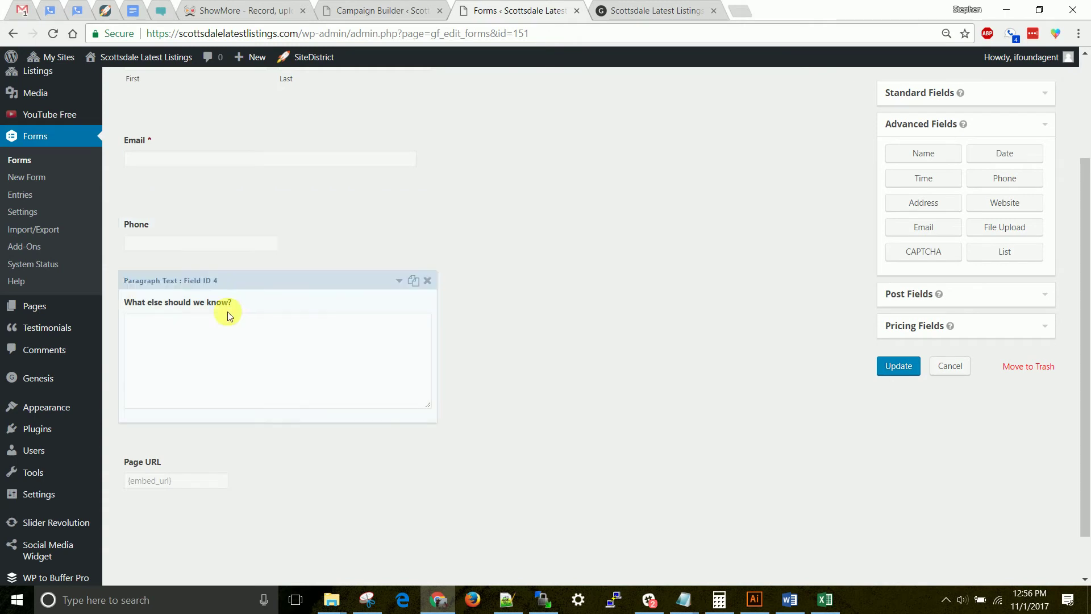
Step: Set the visibility of the "What else should we know?" field to Hidden in its advanced settings and collapse the field
{"action": "left_click", "coordinate": [270, 310]}
{"action": "scroll", "coordinate": [267, 310], "scroll_direction": "down", "scroll_amount": 3}
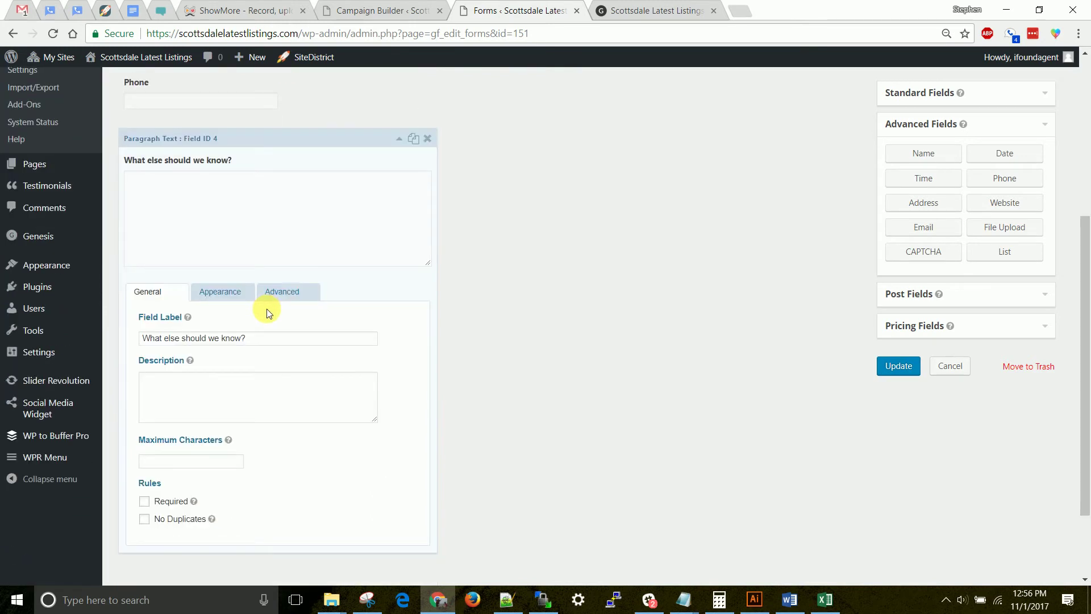
{"action": "left_click", "coordinate": [291, 292]}
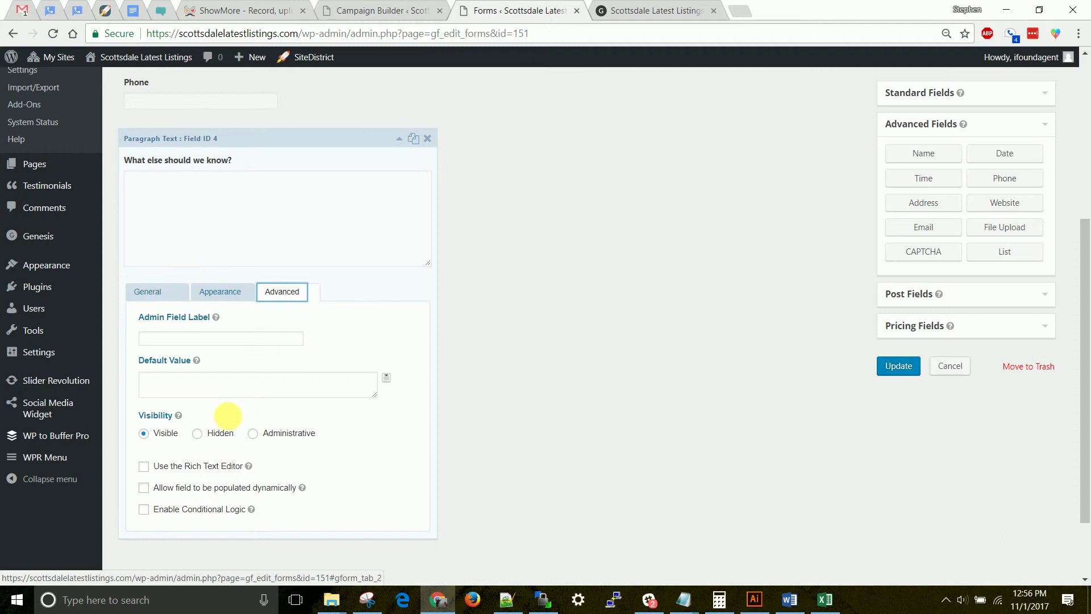
{"action": "left_click", "coordinate": [199, 434]}
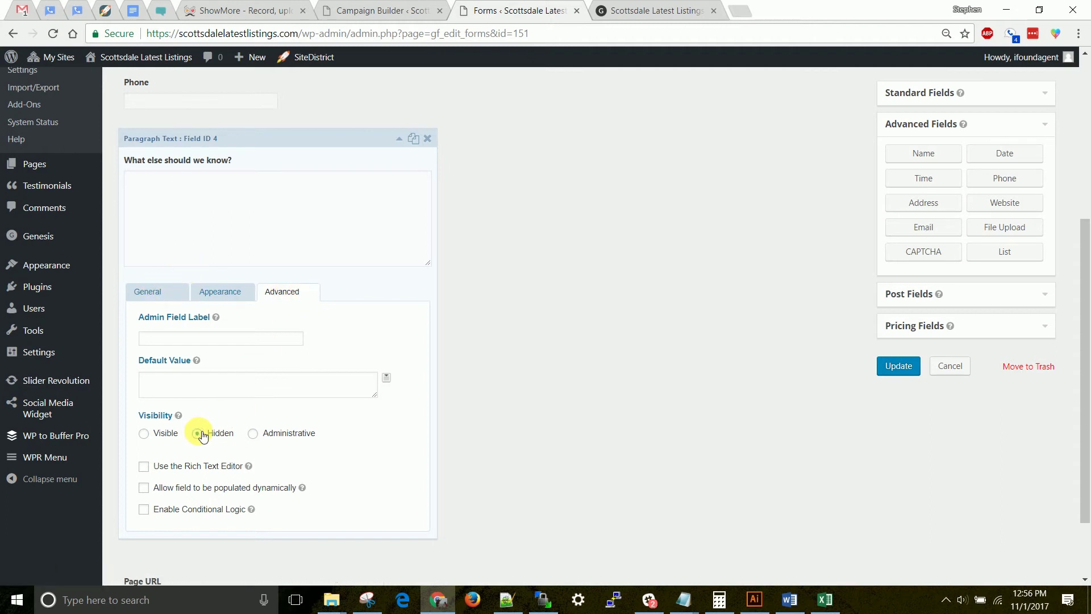
{"action": "left_click", "coordinate": [398, 139]}
Step: Review the advanced settings of the hidden Page URL field, and start deleting the field but cancel the deletion
{"action": "left_click", "coordinate": [209, 409]}
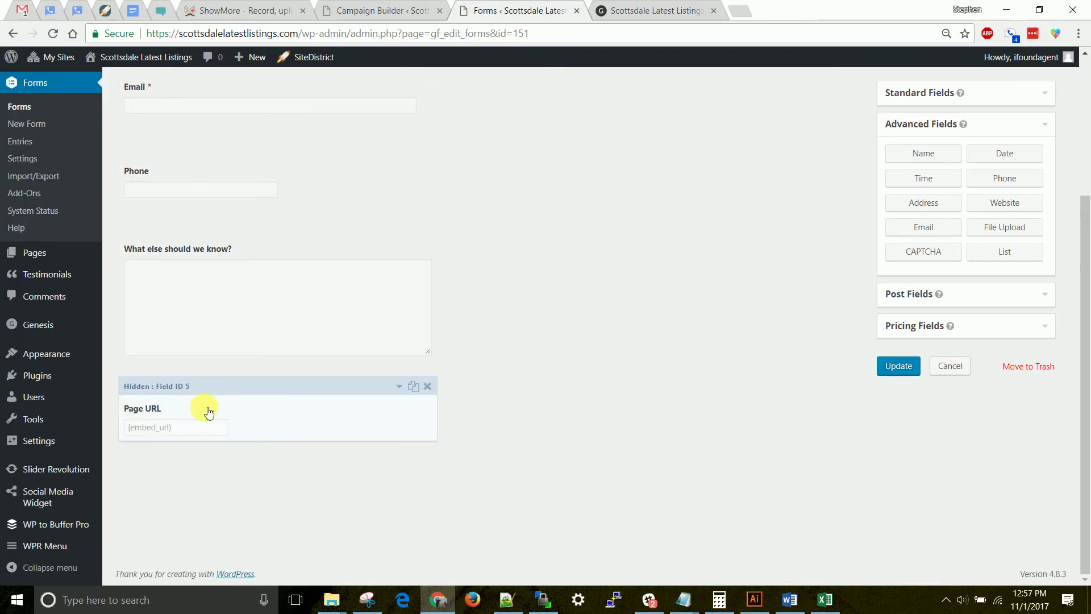
{"action": "left_click", "coordinate": [227, 437]}
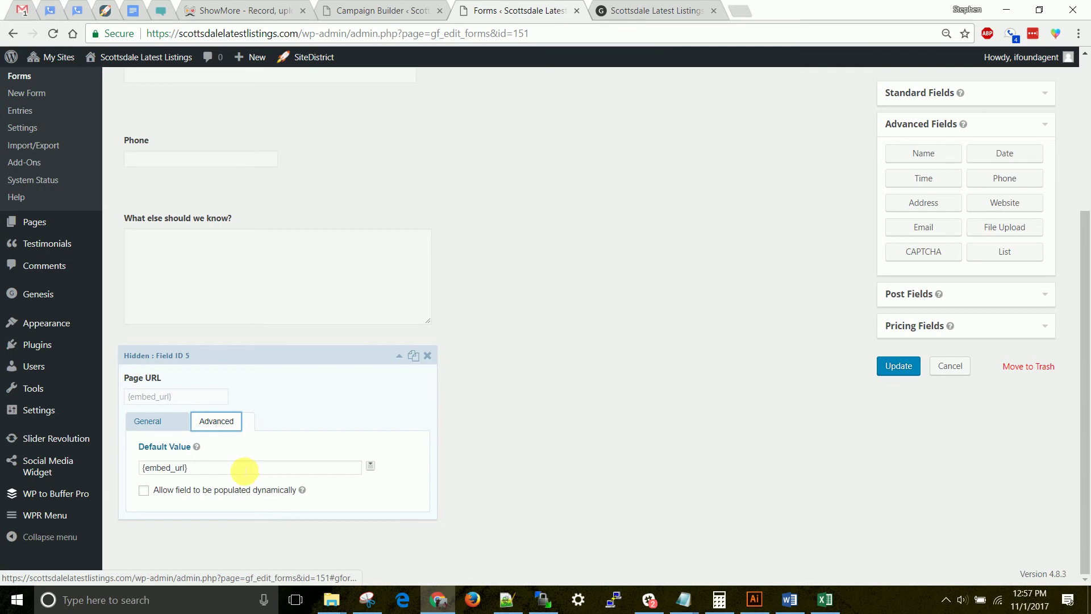
{"action": "left_click", "coordinate": [427, 356]}
{"action": "left_click", "coordinate": [660, 119]}
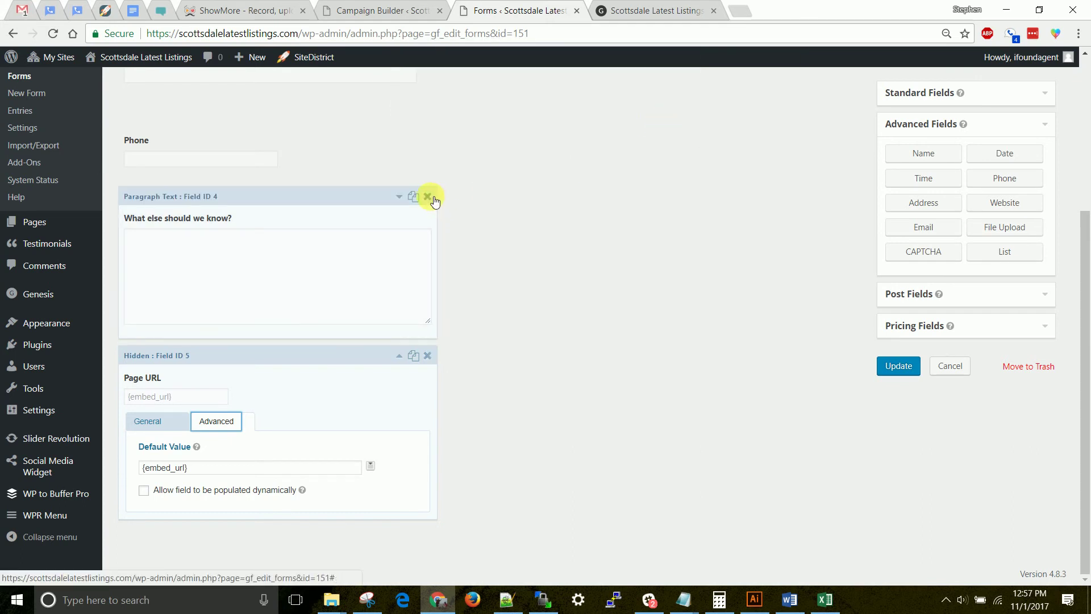
Step: Delete the "What else should we know?" and Page URL fields from the form and save the form
{"action": "left_click", "coordinate": [428, 197]}
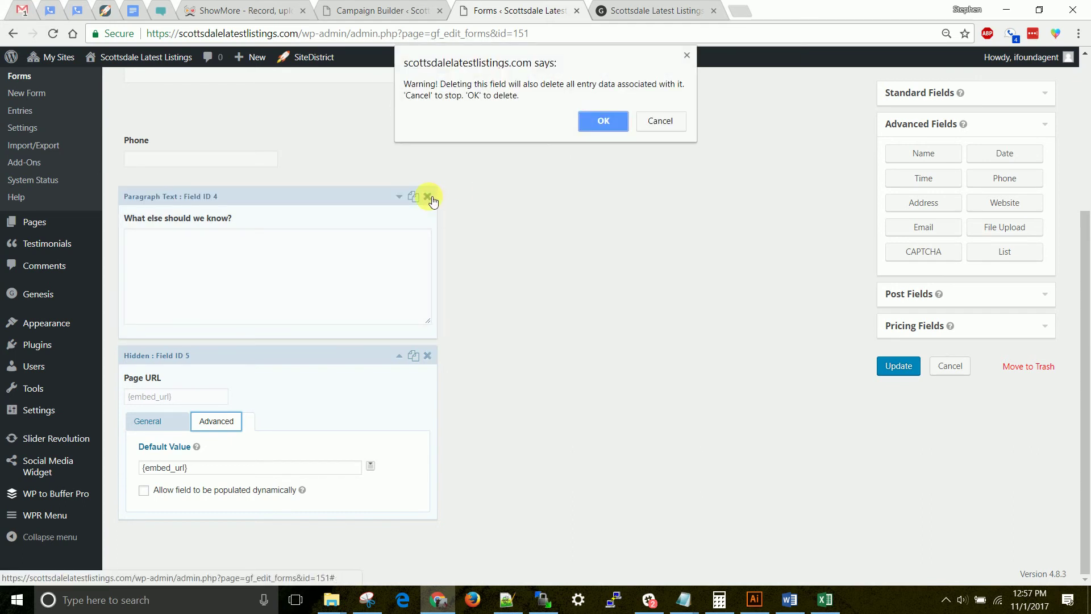
{"action": "left_click", "coordinate": [606, 117]}
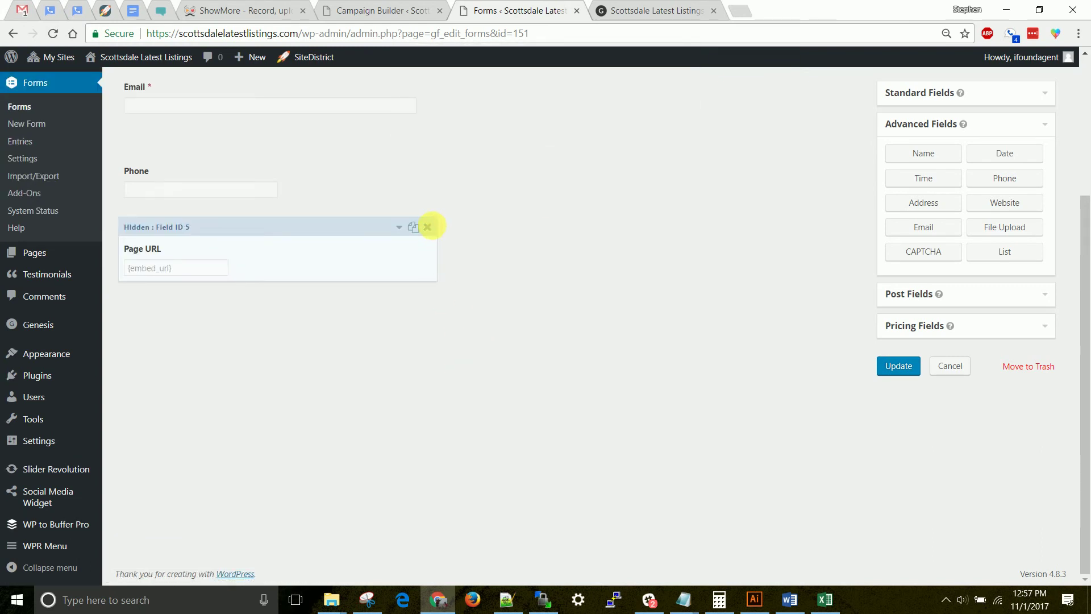
{"action": "left_click", "coordinate": [428, 227]}
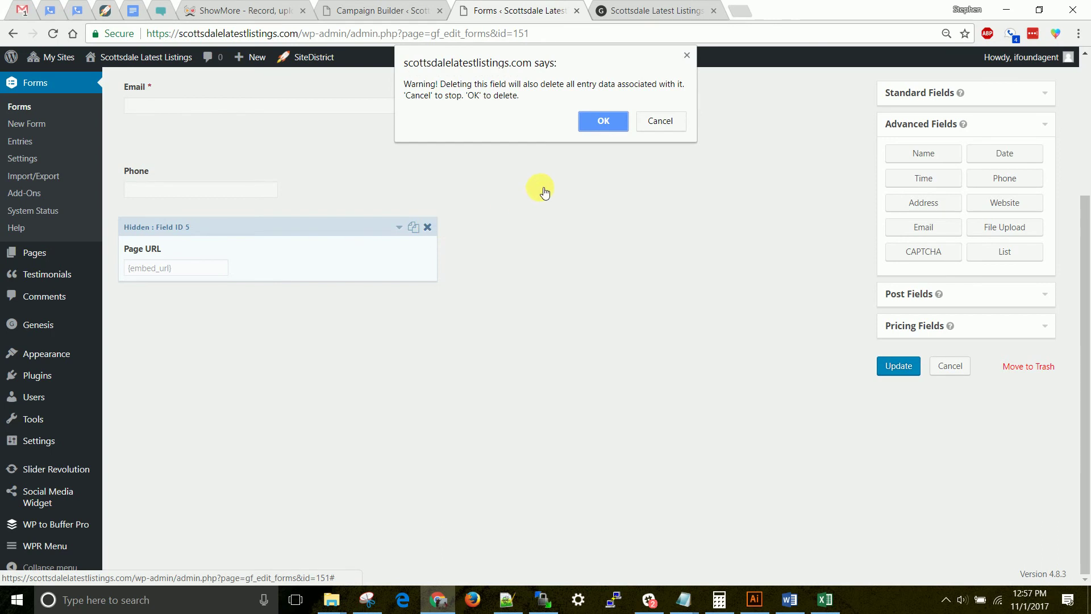
{"action": "left_click", "coordinate": [595, 124]}
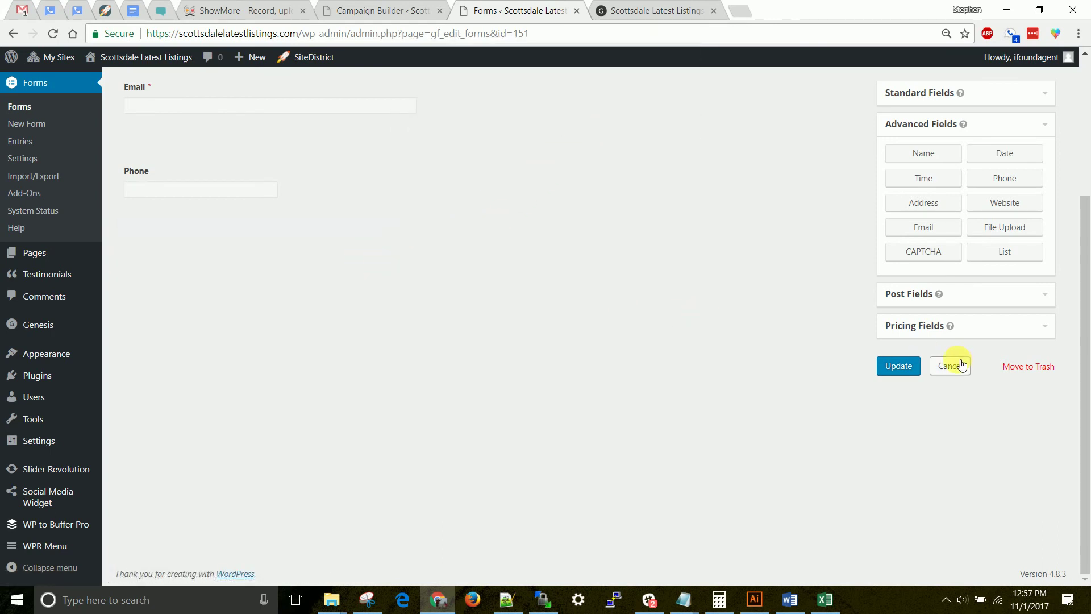
{"action": "left_click", "coordinate": [897, 368]}
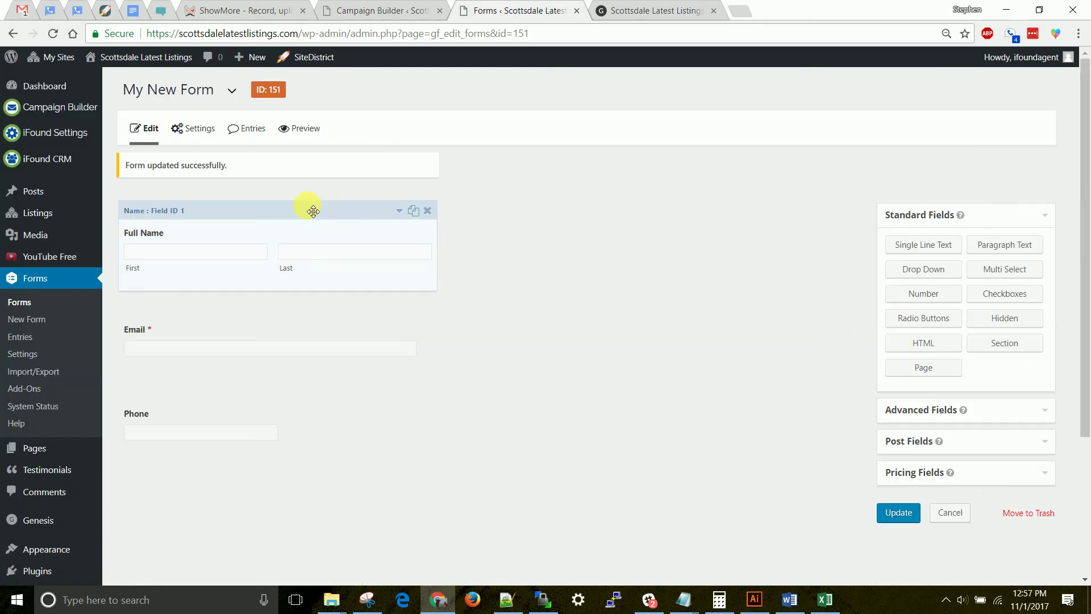
{"action": "mouse_move", "coordinate": [206, 130]}
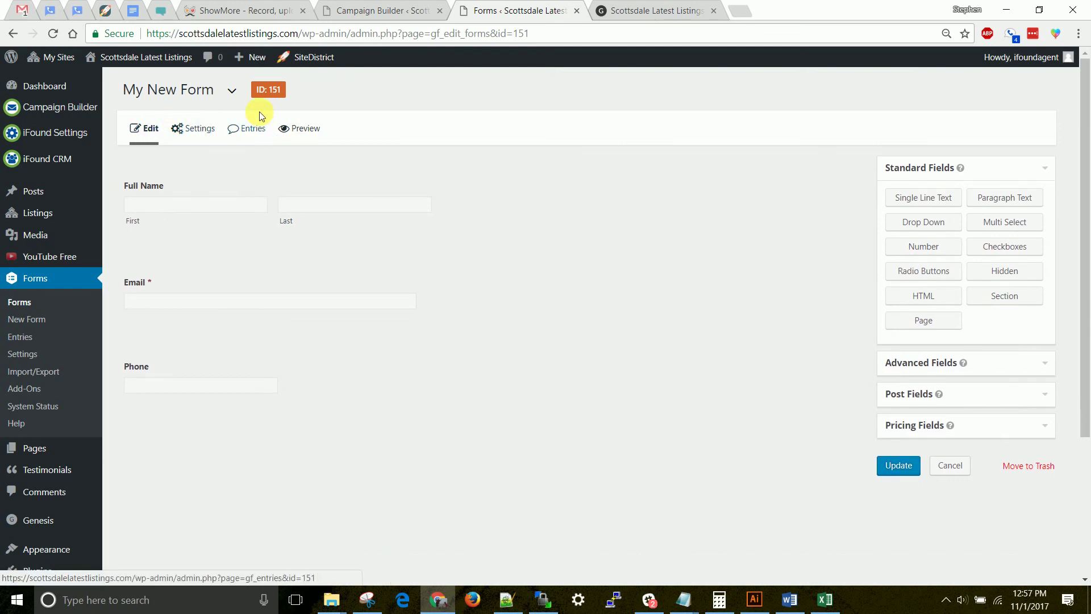
{"action": "mouse_move", "coordinate": [353, 163]}
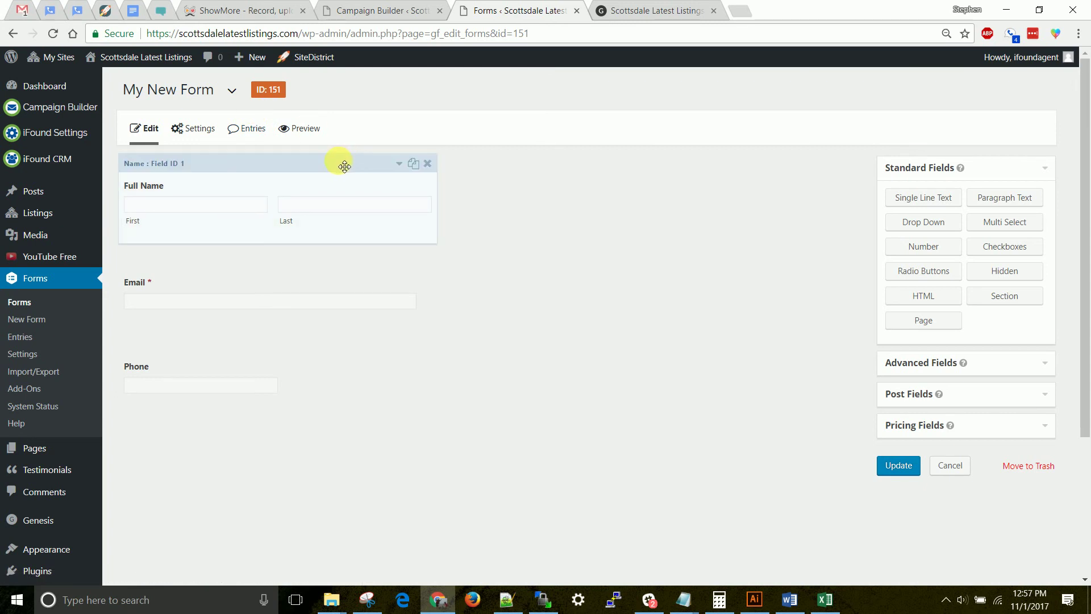